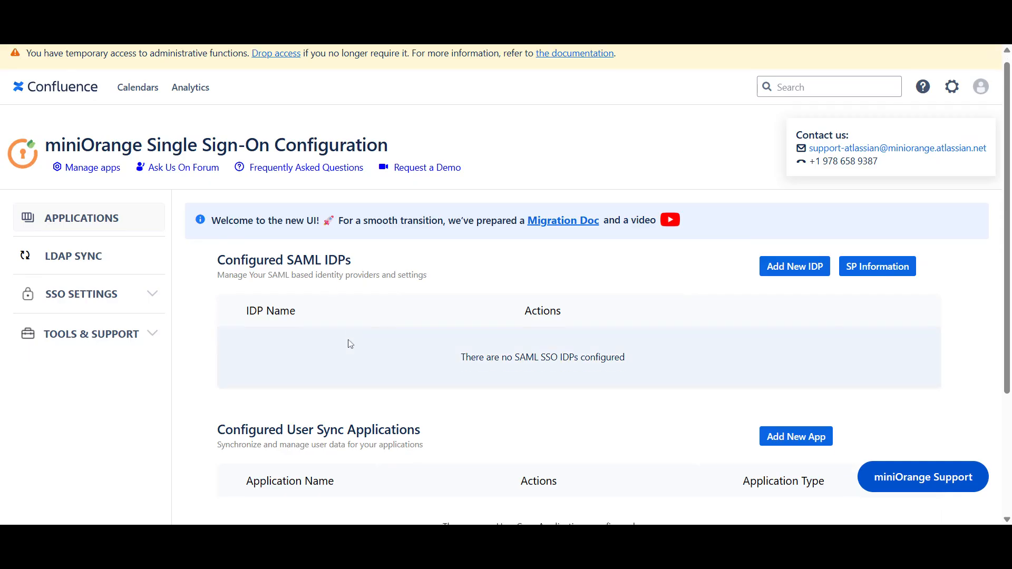
Step: Start adding a new SAML IDP with Quick Setup and choose miniOrange as the identity provider
{"action": "scroll", "coordinate": [350, 339], "scroll_direction": "down", "scroll_amount": 1}
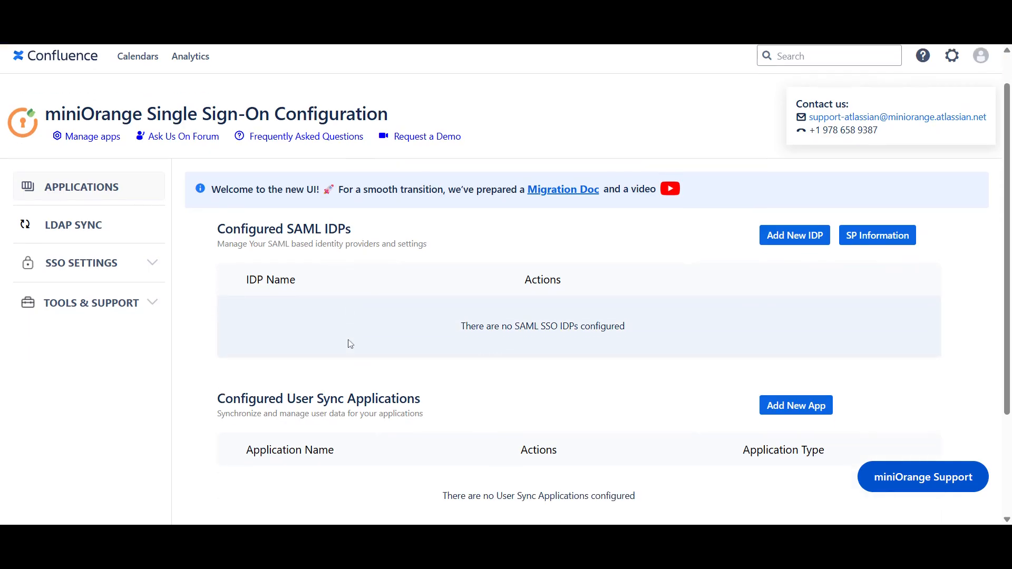
{"action": "left_click", "coordinate": [795, 236]}
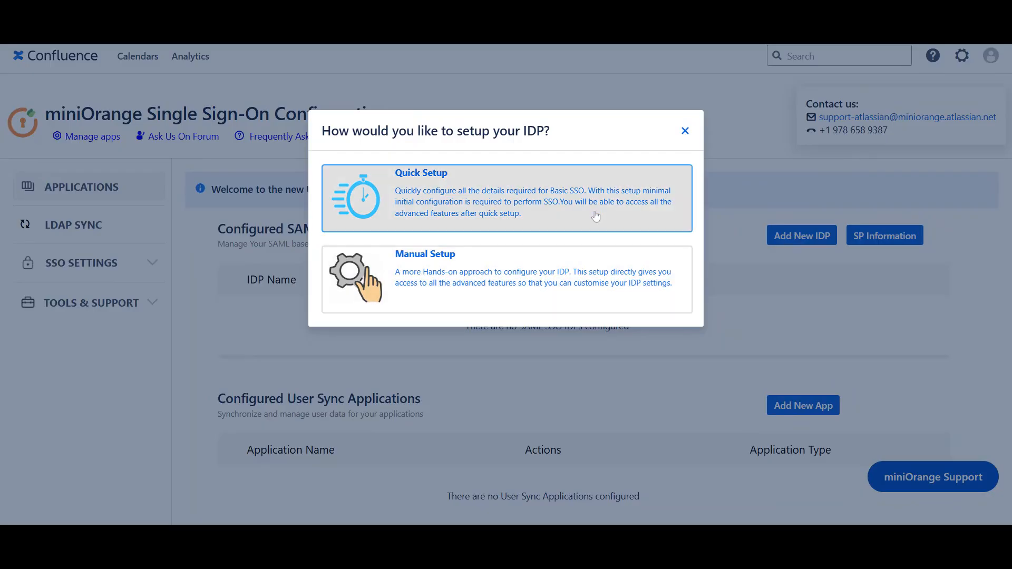
{"action": "left_click", "coordinate": [596, 215]}
{"action": "scroll", "coordinate": [596, 354], "scroll_direction": "down", "scroll_amount": 1}
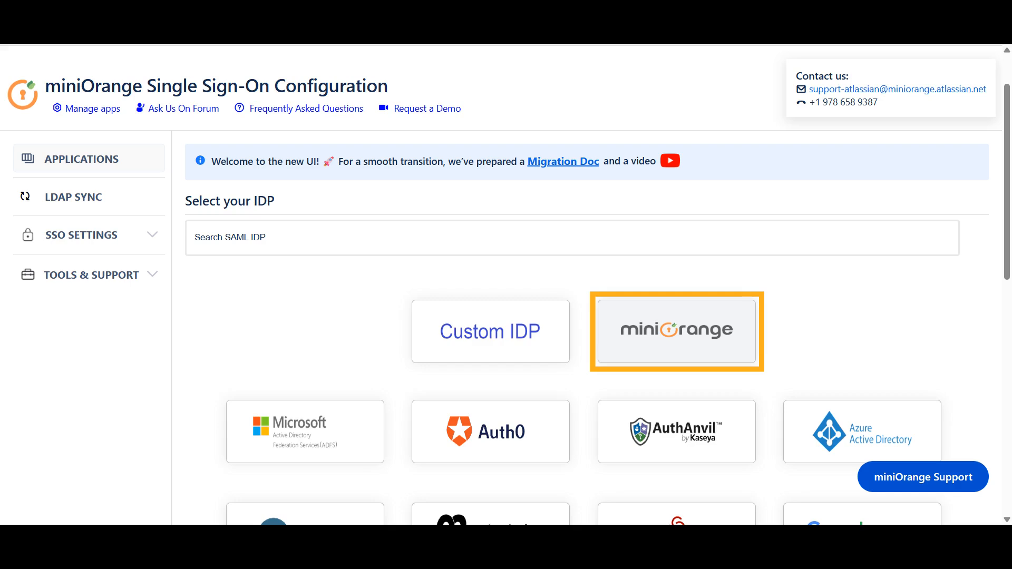
{"action": "left_click", "coordinate": [677, 331]}
Step: Switch to the Xecurify console and sign in with the account's e-mail and password
{"action": "left_click", "coordinate": [606, 290]}
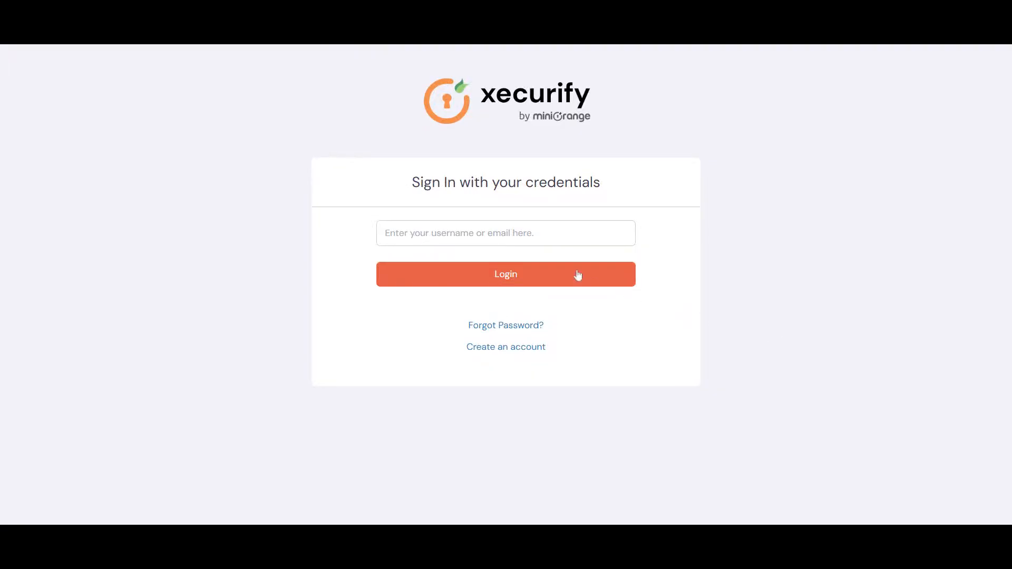
{"action": "left_click", "coordinate": [525, 270]}
{"action": "left_click", "coordinate": [533, 280]}
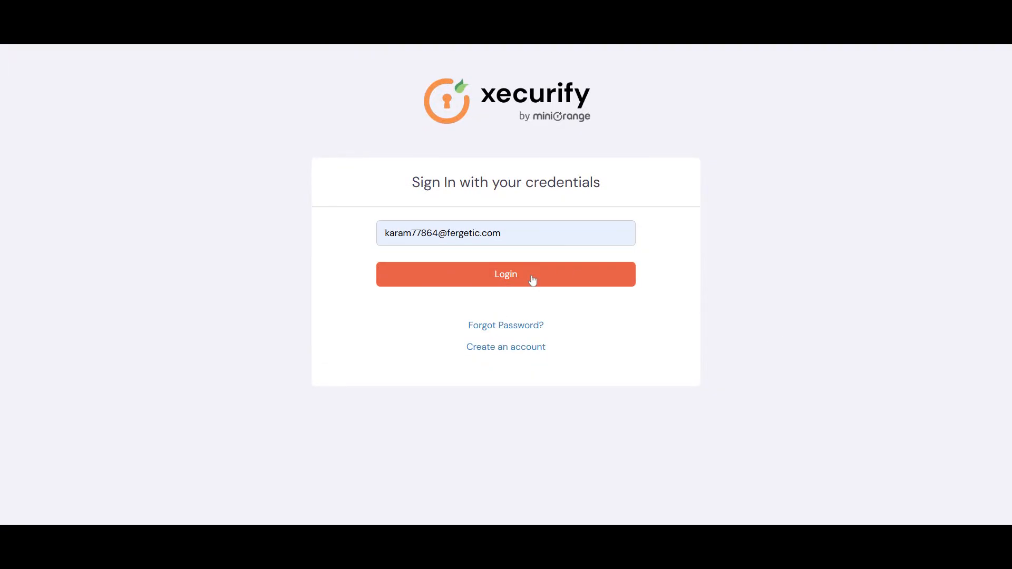
{"action": "key", "text": "ctrl+v"}
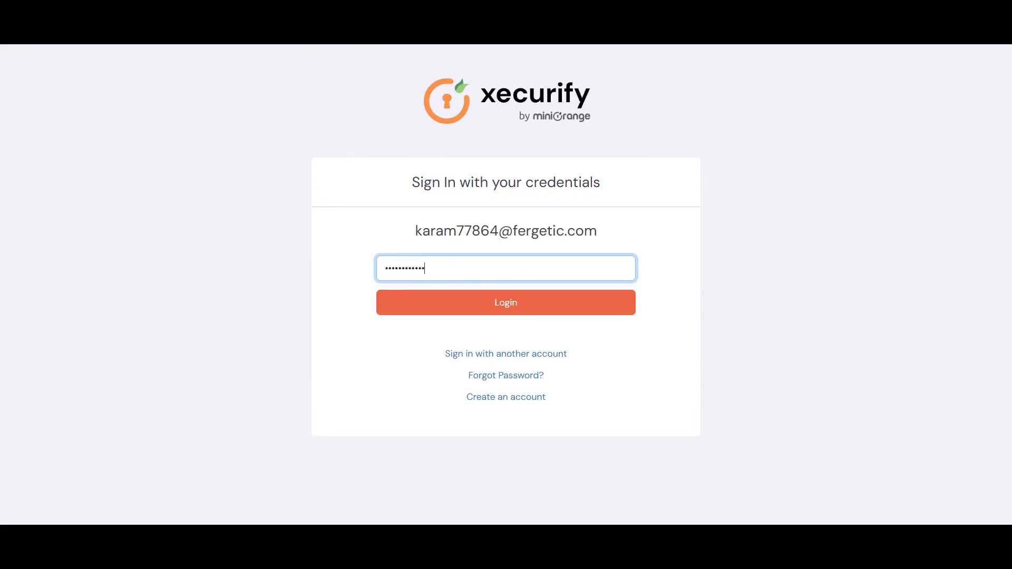
{"action": "left_click", "coordinate": [543, 305]}
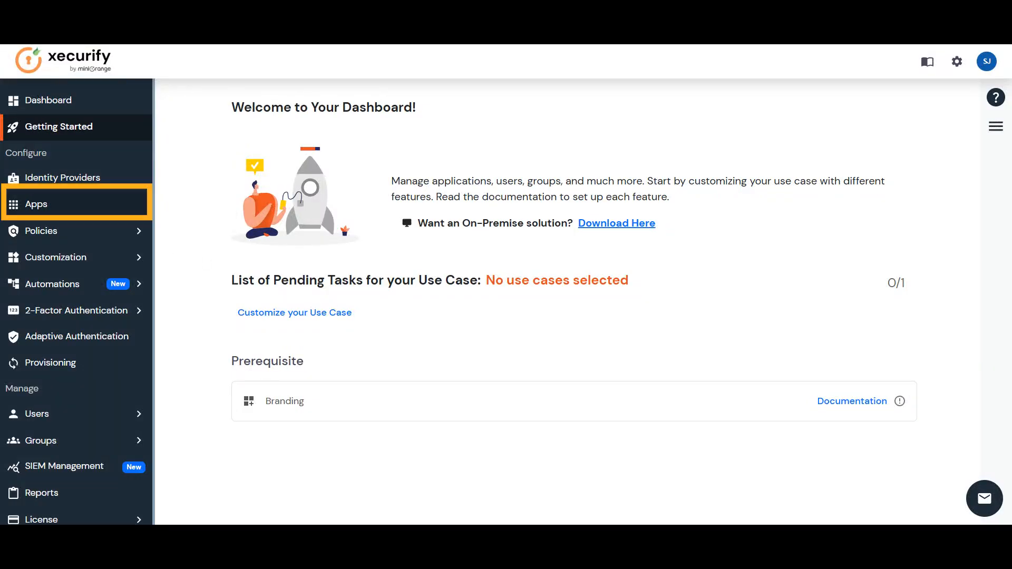
Step: Start adding a new application in Xecurify and search the application catalogue for "confluence"
{"action": "left_click", "coordinate": [36, 204]}
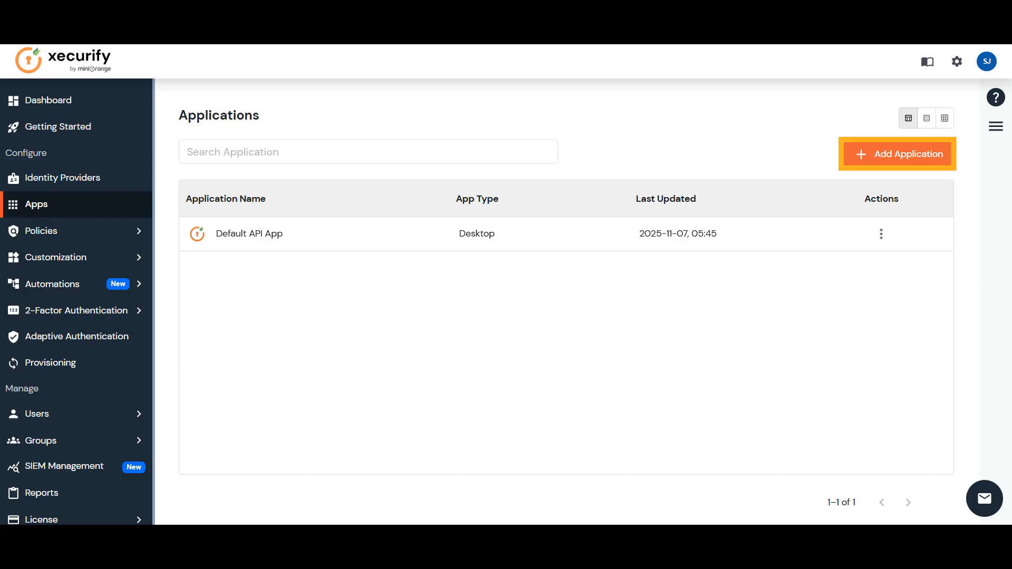
{"action": "left_click", "coordinate": [897, 154]}
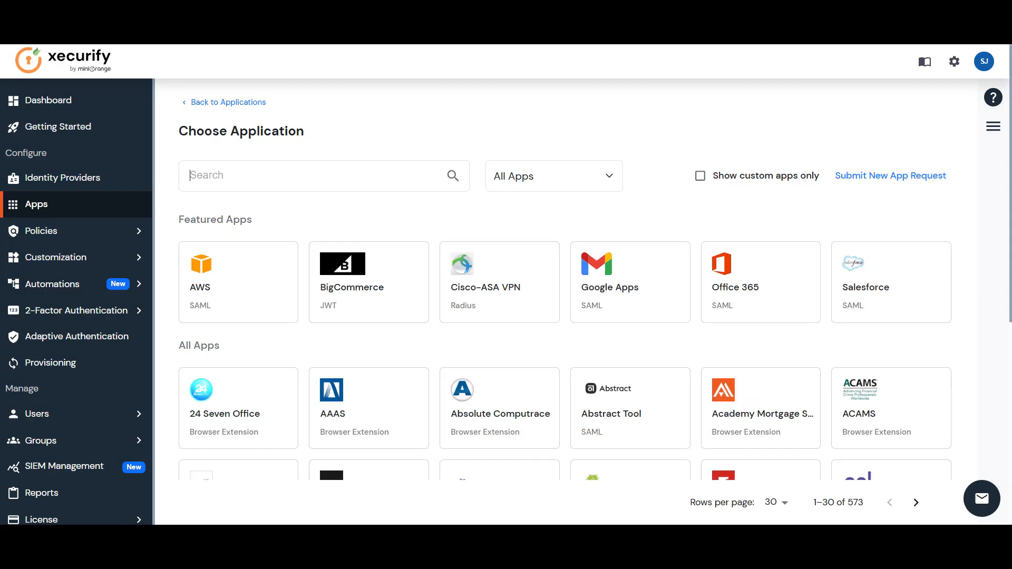
{"action": "type", "text": "confluen"}
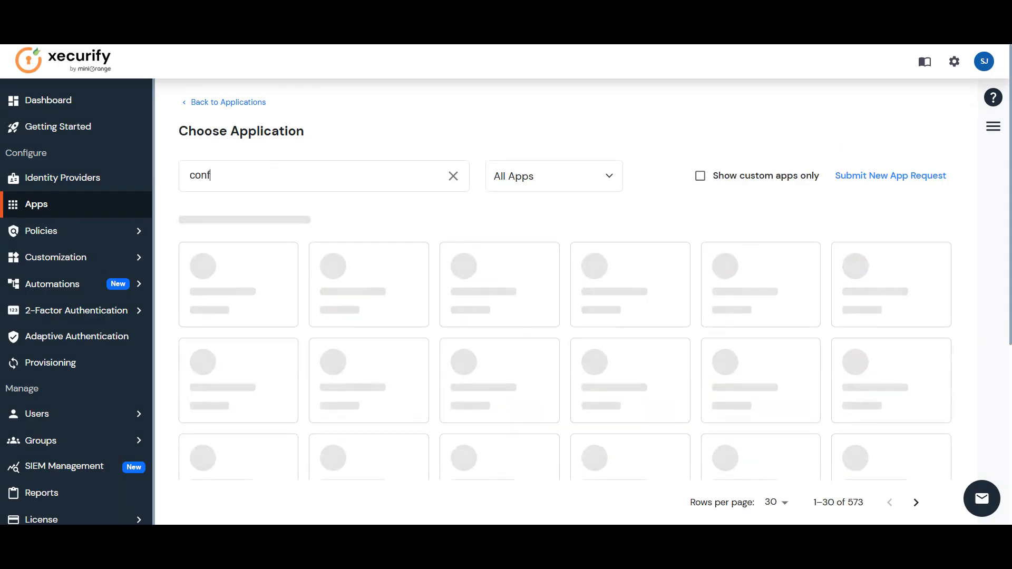
{"action": "type", "text": "ce"}
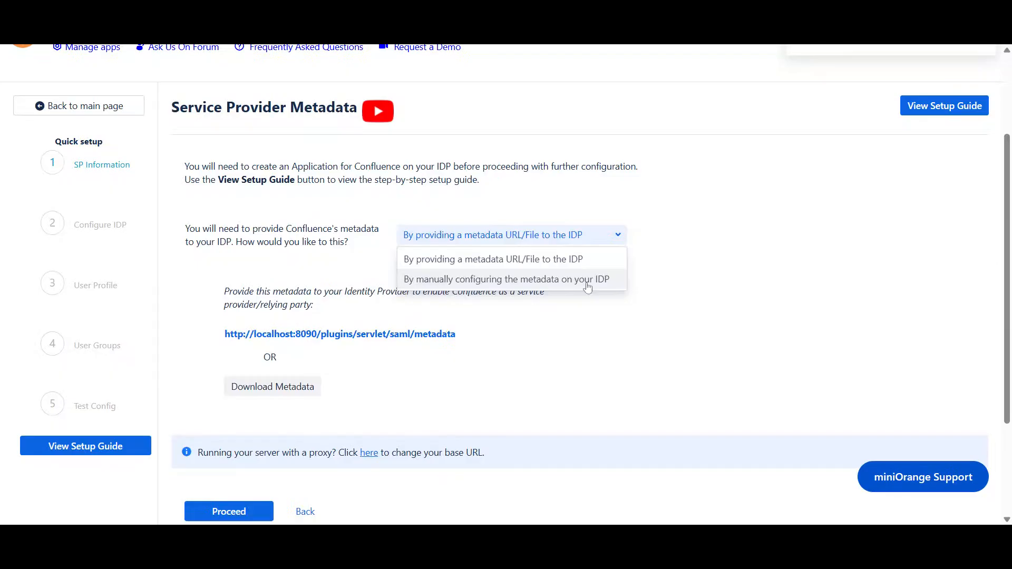
{"action": "left_click", "coordinate": [583, 278]}
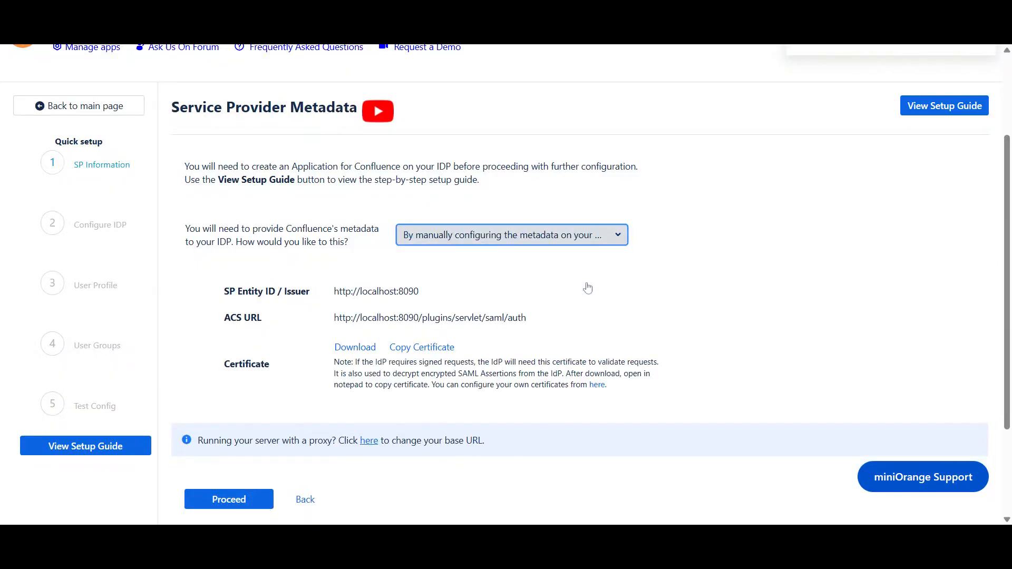
{"action": "left_click", "coordinate": [481, 293]}
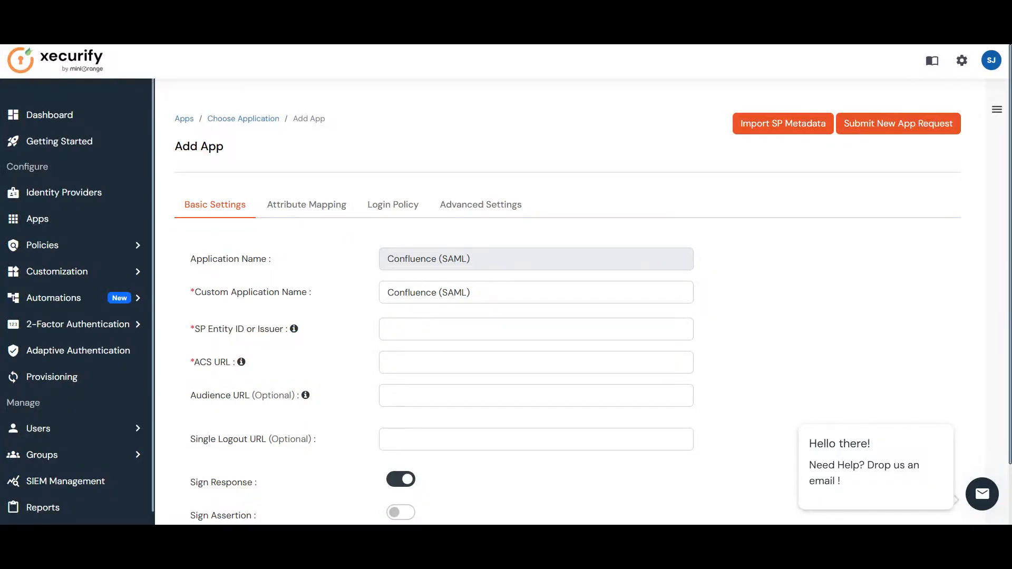
{"action": "left_click", "coordinate": [417, 331]}
{"action": "key", "text": "ctrl+v"}
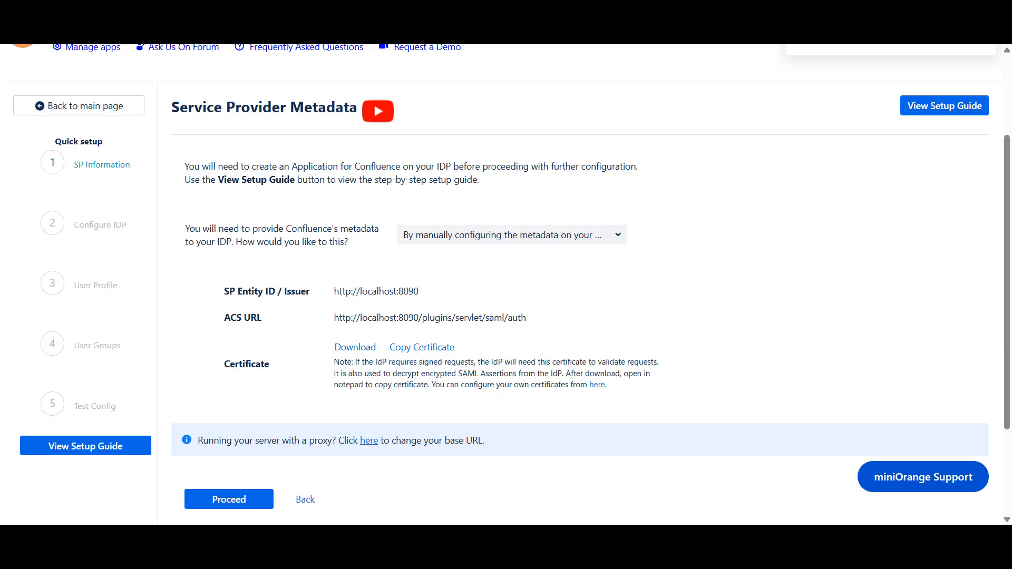
{"action": "left_click", "coordinate": [544, 319]}
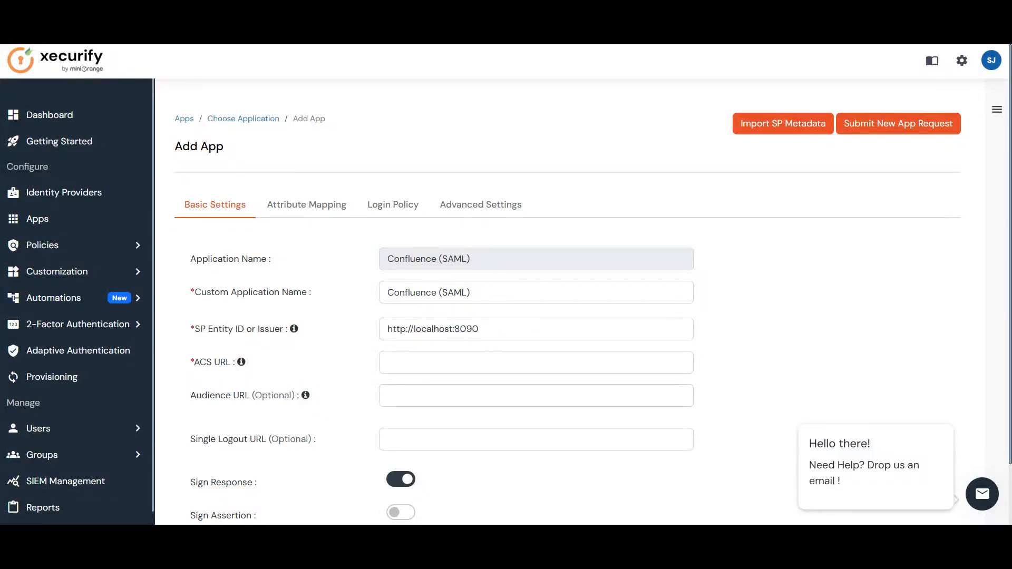
{"action": "key", "text": "ctrl+v"}
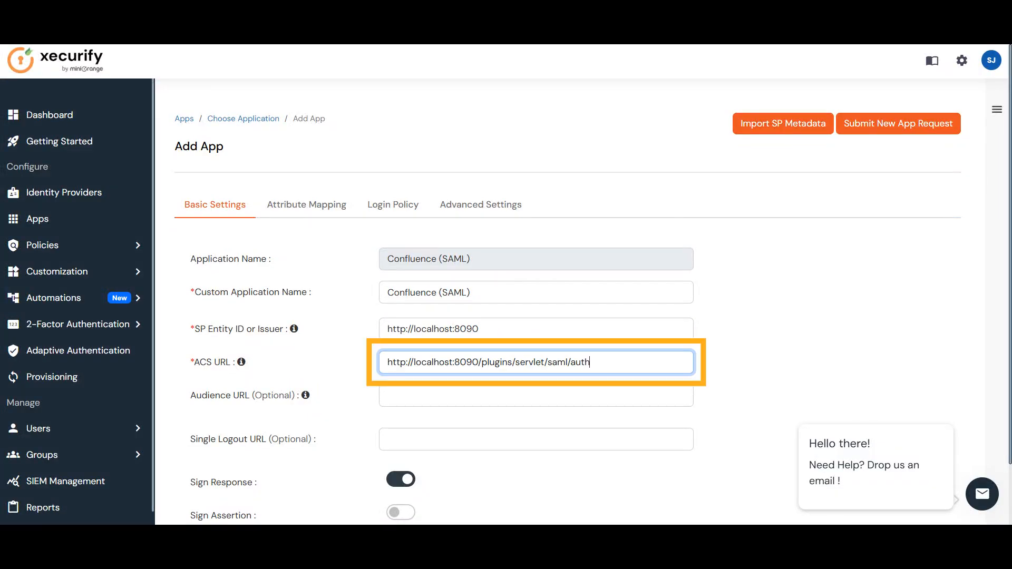
{"action": "scroll", "coordinate": [411, 399], "scroll_direction": "down", "scroll_amount": 1}
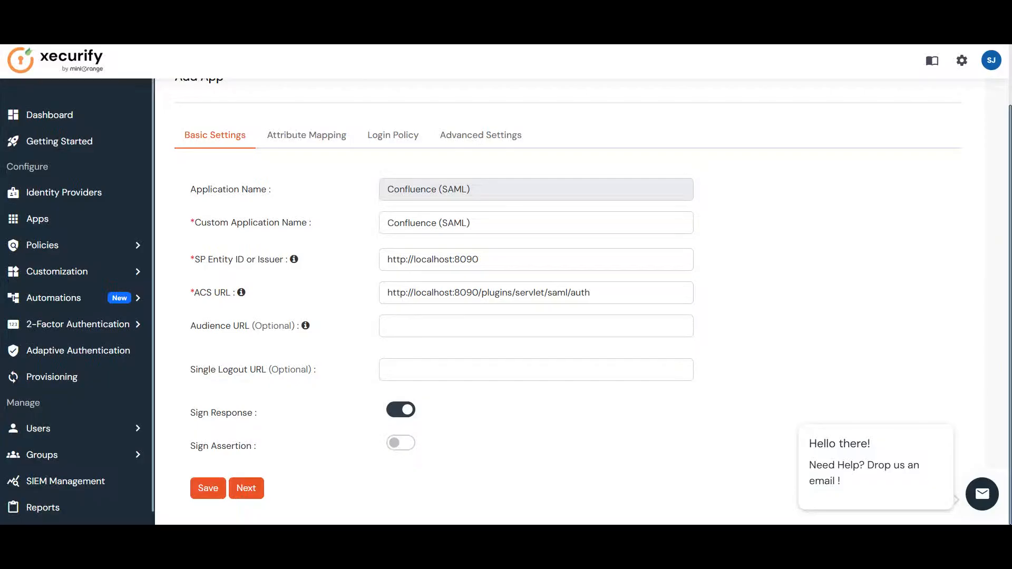
{"action": "left_click", "coordinate": [256, 495]}
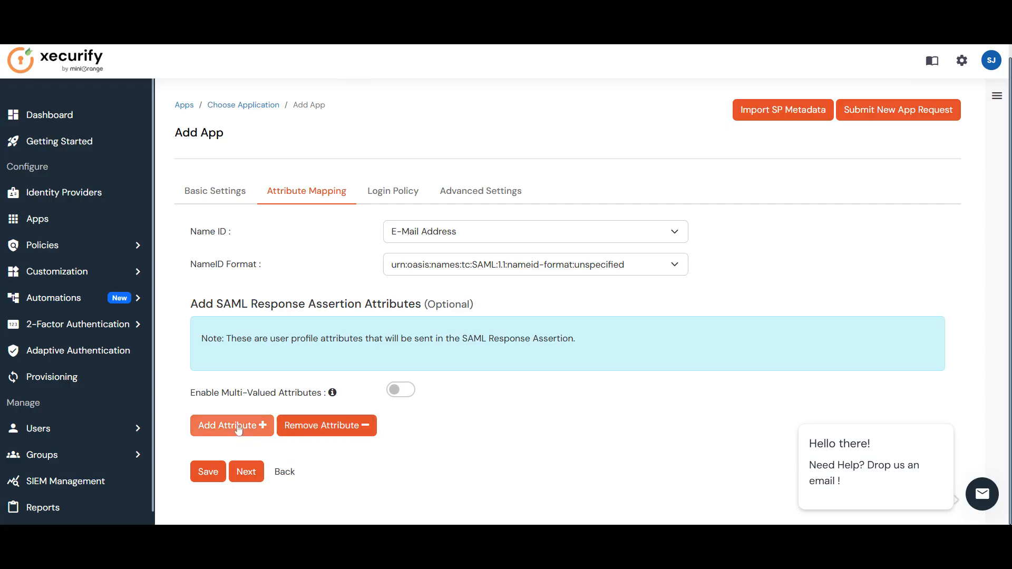
Step: Add a SAML response attribute named FirstName and map it to First Name
{"action": "left_click", "coordinate": [240, 427]}
{"action": "left_click", "coordinate": [284, 462]}
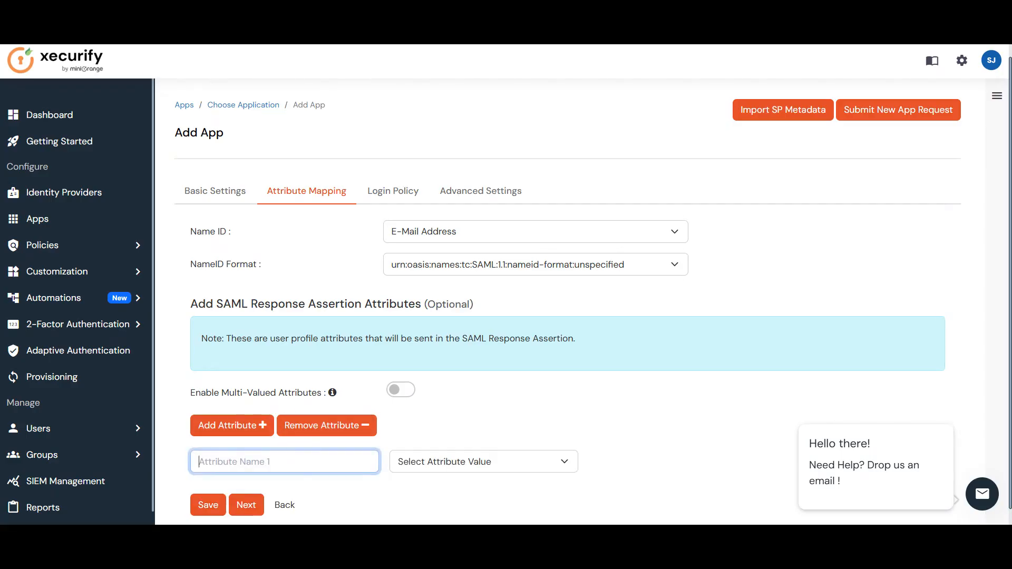
{"action": "scroll", "coordinate": [285, 462], "scroll_direction": "down", "scroll_amount": 1}
{"action": "type", "text": "First"}
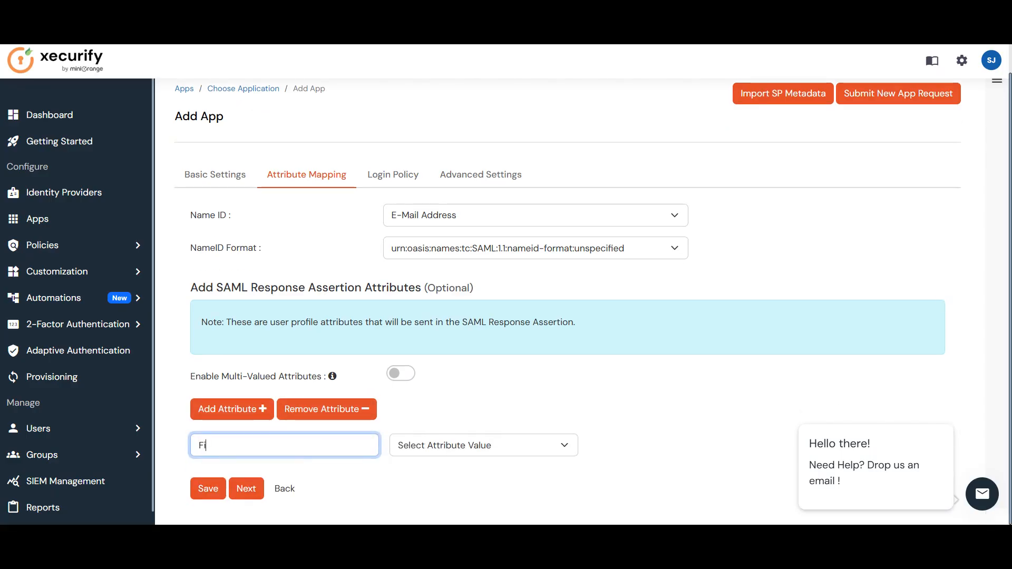
{"action": "type", "text": "Name"}
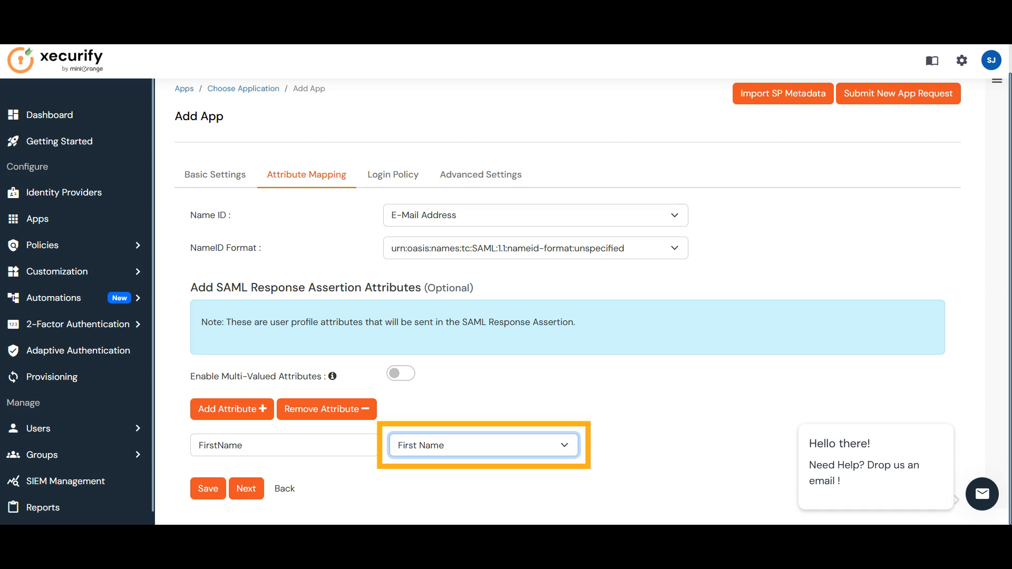
Step: Add a second SAML response attribute named LastName and go through the app's advanced settings
{"action": "left_click", "coordinate": [249, 411]}
{"action": "scroll", "coordinate": [249, 414], "scroll_direction": "down", "scroll_amount": 1}
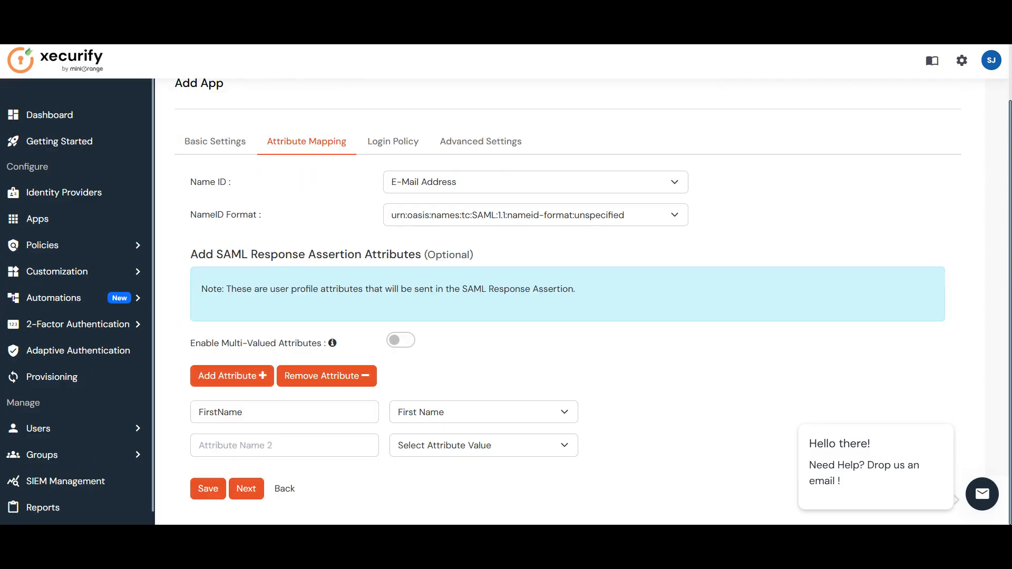
{"action": "left_click", "coordinate": [247, 445]}
{"action": "type", "text": "LastName"}
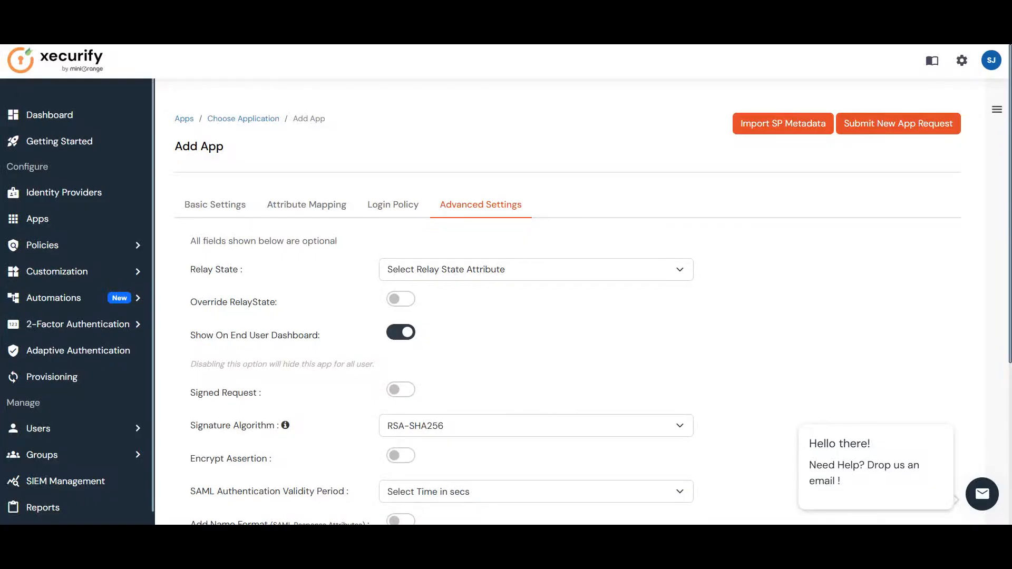
{"action": "scroll", "coordinate": [334, 455], "scroll_direction": "down", "scroll_amount": 5}
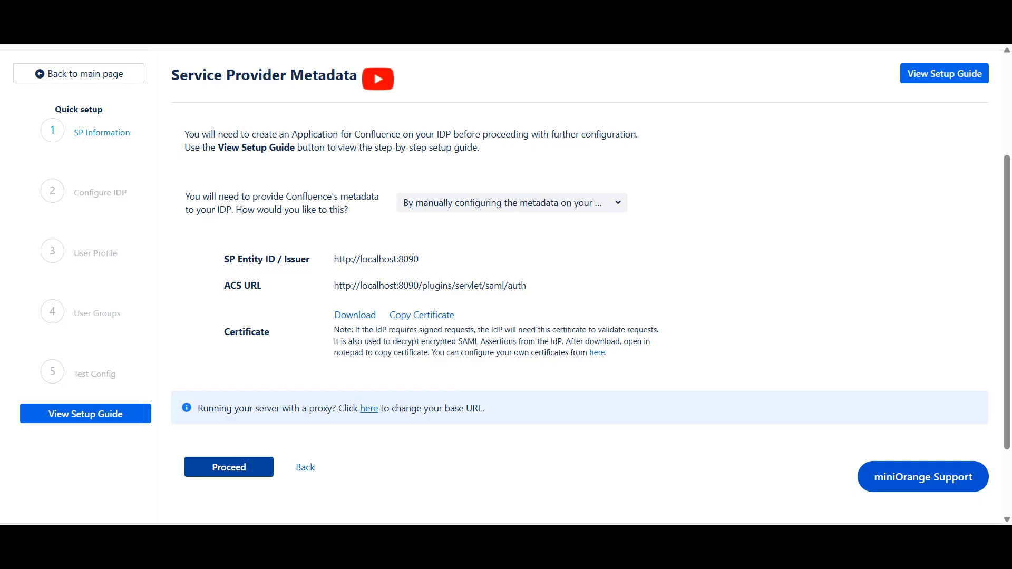
Step: Back in Confluence, proceed to the identity provider configuration and use the option "I have the metadata URL for my IDP"
{"action": "left_click", "coordinate": [264, 463]}
{"action": "scroll", "coordinate": [399, 402], "scroll_direction": "down", "scroll_amount": 2}
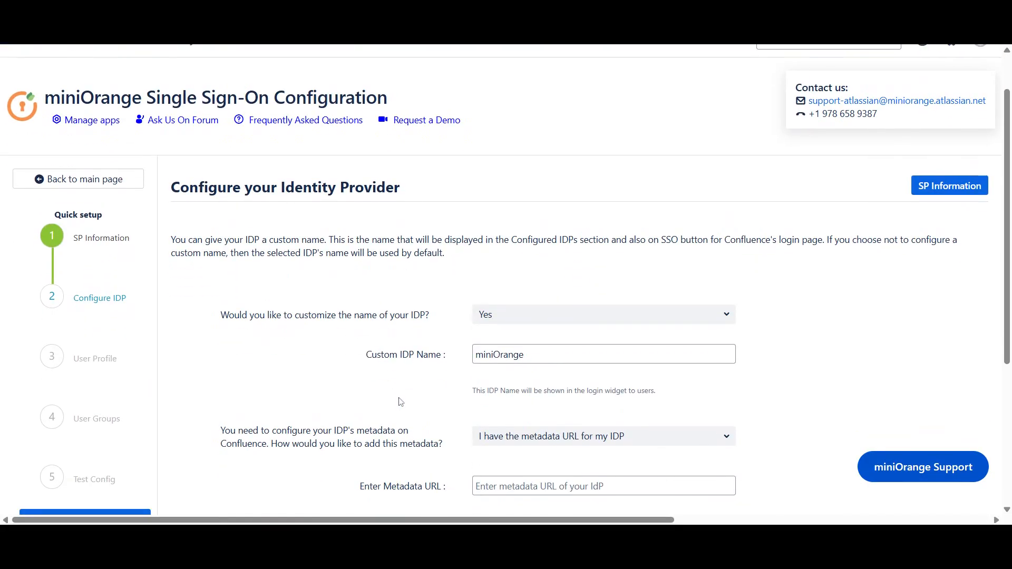
{"action": "scroll", "coordinate": [399, 402], "scroll_direction": "down", "scroll_amount": 2}
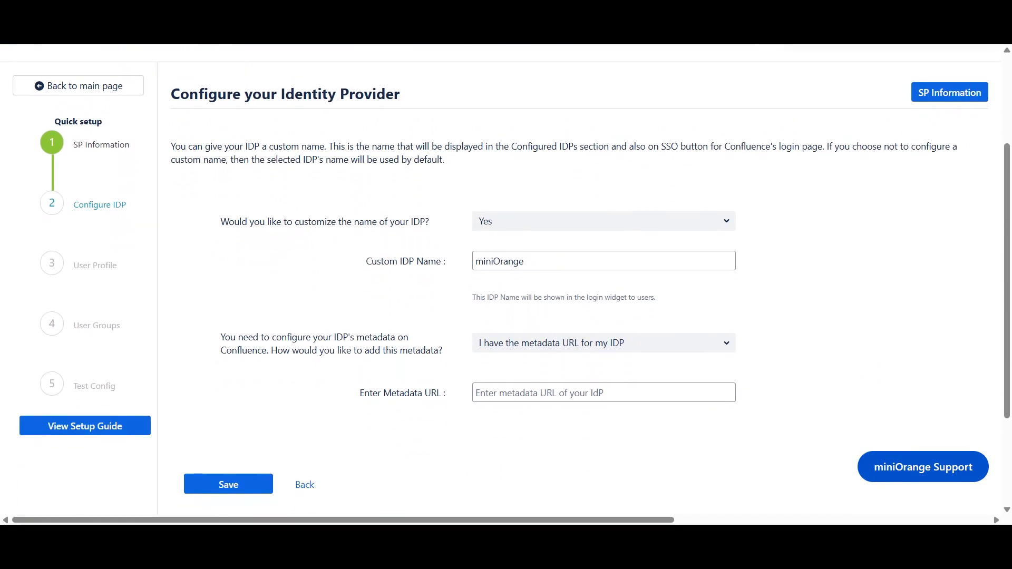
{"action": "left_click", "coordinate": [687, 346]}
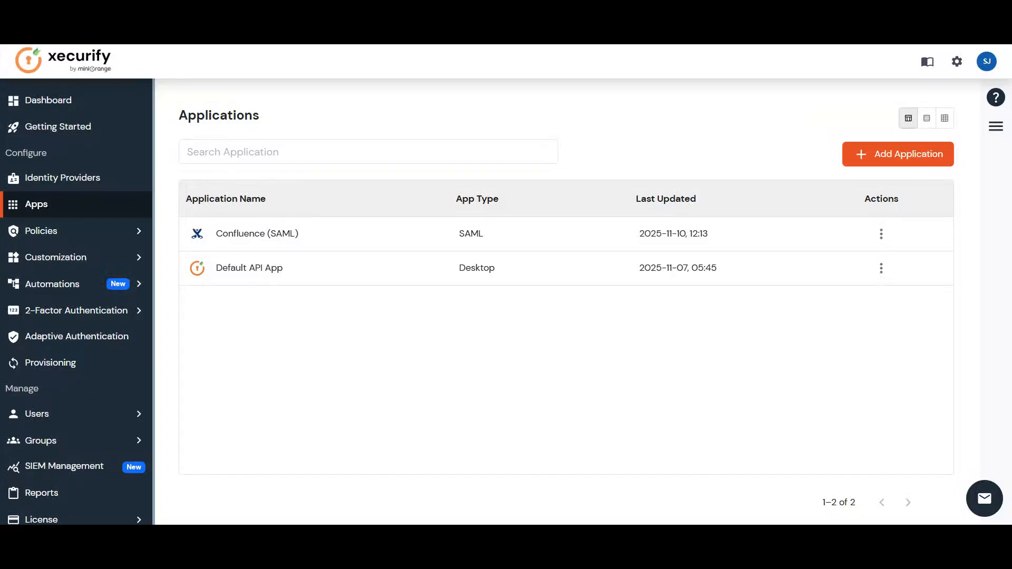
Step: In Xecurify, open the Confluence (SAML) app's metadata and copy the metadata URL for miniOrange as IDP
{"action": "left_click", "coordinate": [881, 234]}
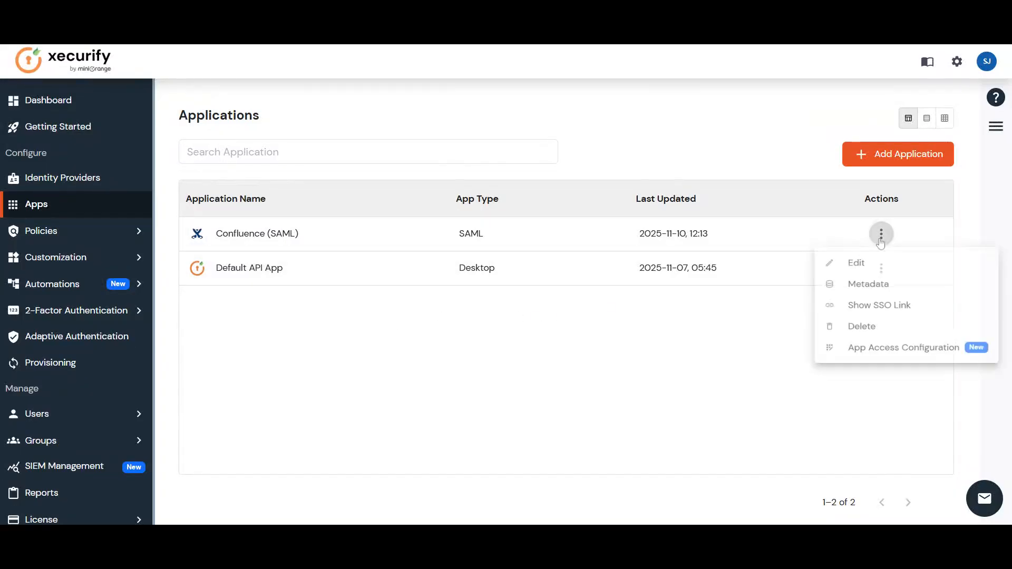
{"action": "left_click", "coordinate": [906, 287]}
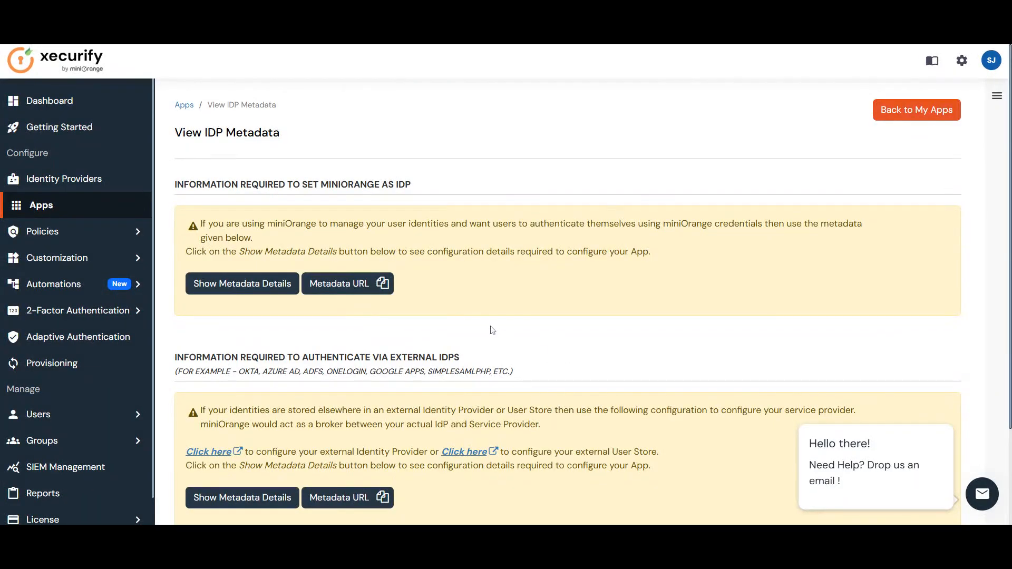
{"action": "left_click", "coordinate": [384, 287]}
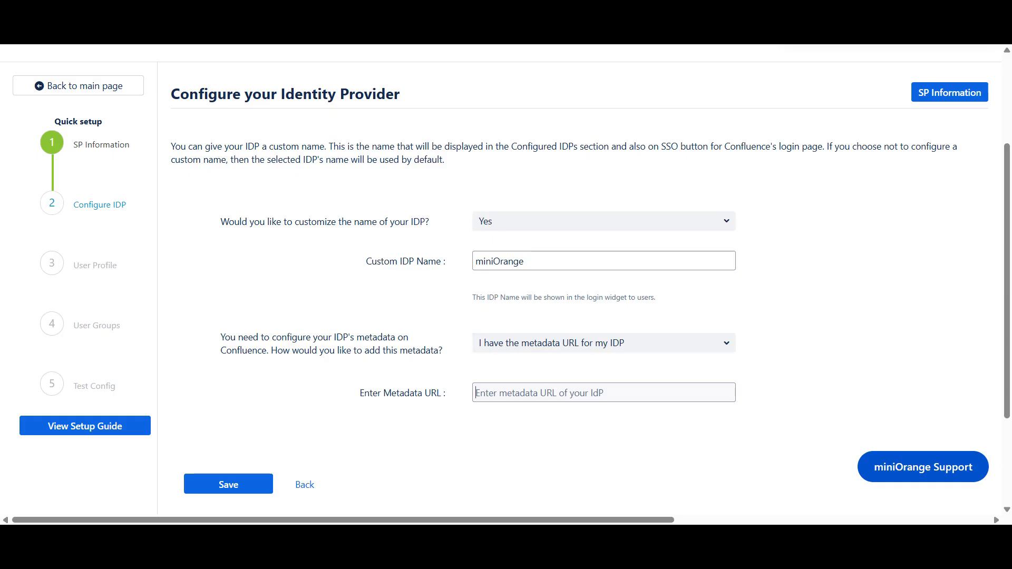
Step: Paste the copied metadata URL into Confluence's identity provider configuration and save it
{"action": "left_click", "coordinate": [604, 392]}
{"action": "key", "text": "ctrl+v"}
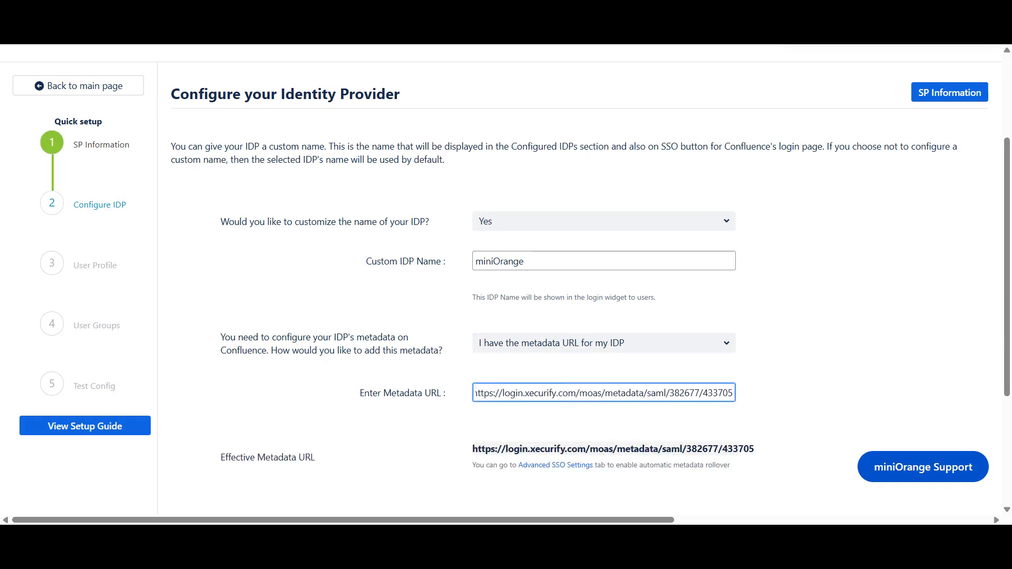
{"action": "scroll", "coordinate": [511, 433], "scroll_direction": "down", "scroll_amount": 2}
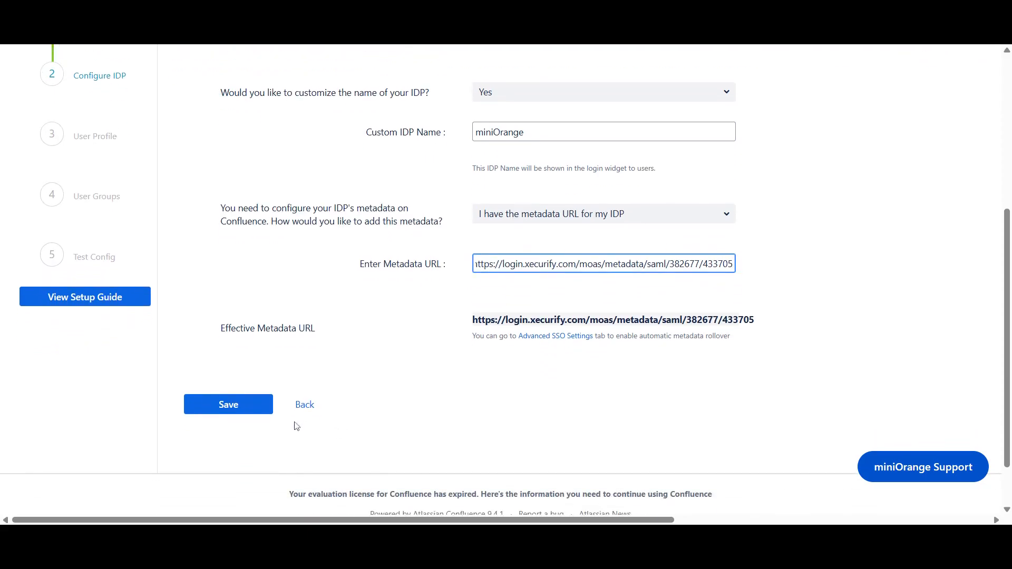
{"action": "left_click", "coordinate": [228, 404]}
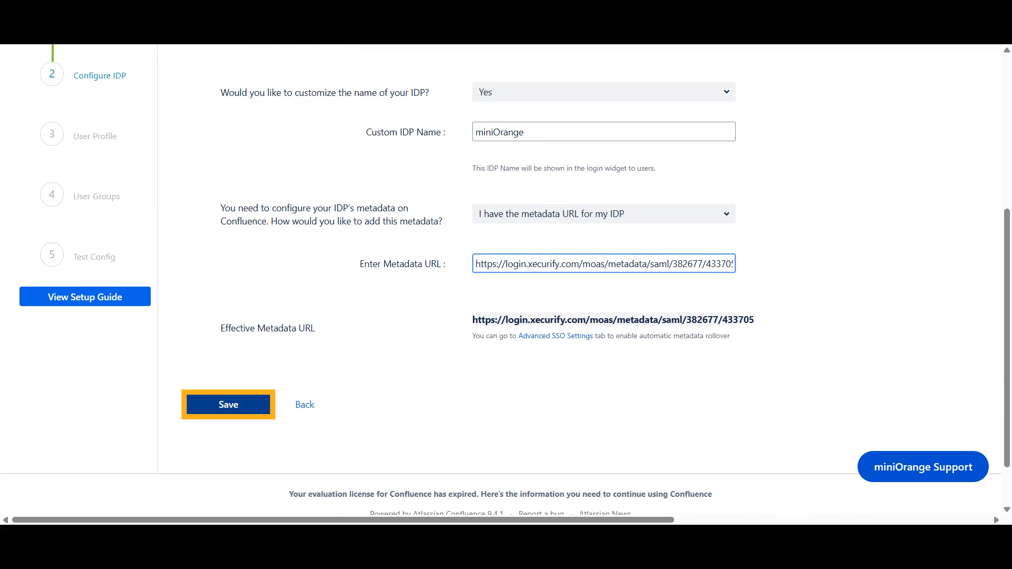
Step: Switch to an incognito Chrome window and open the copied Confluence test configuration URL
{"action": "scroll", "coordinate": [452, 461], "scroll_direction": "down", "scroll_amount": 4}
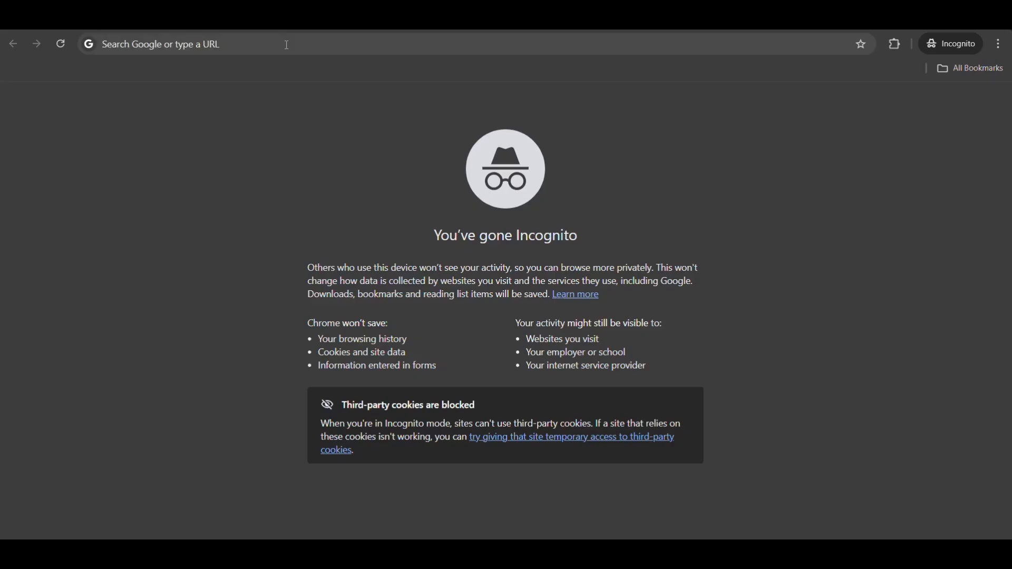
{"action": "left_click", "coordinate": [285, 44]}
{"action": "key", "text": "ctrl+v"}
{"action": "key", "text": "Return"}
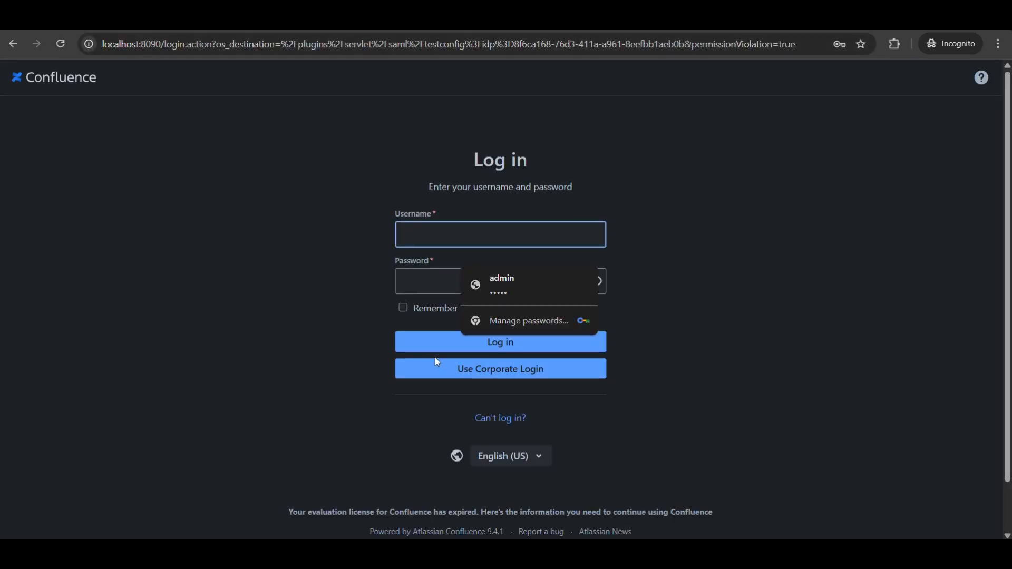
Step: Choose the corporate login for the Confluence test configuration and sign in to Xecurify with the account's e-mail and password
{"action": "left_click", "coordinate": [501, 377]}
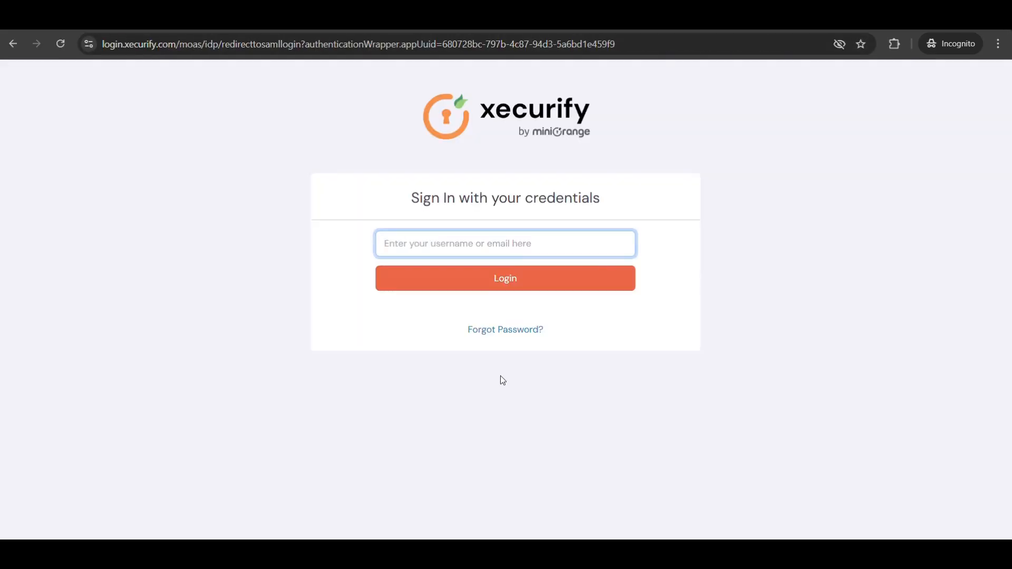
{"action": "left_click", "coordinate": [505, 251]}
{"action": "left_click", "coordinate": [504, 277]}
{"action": "left_click", "coordinate": [504, 279]}
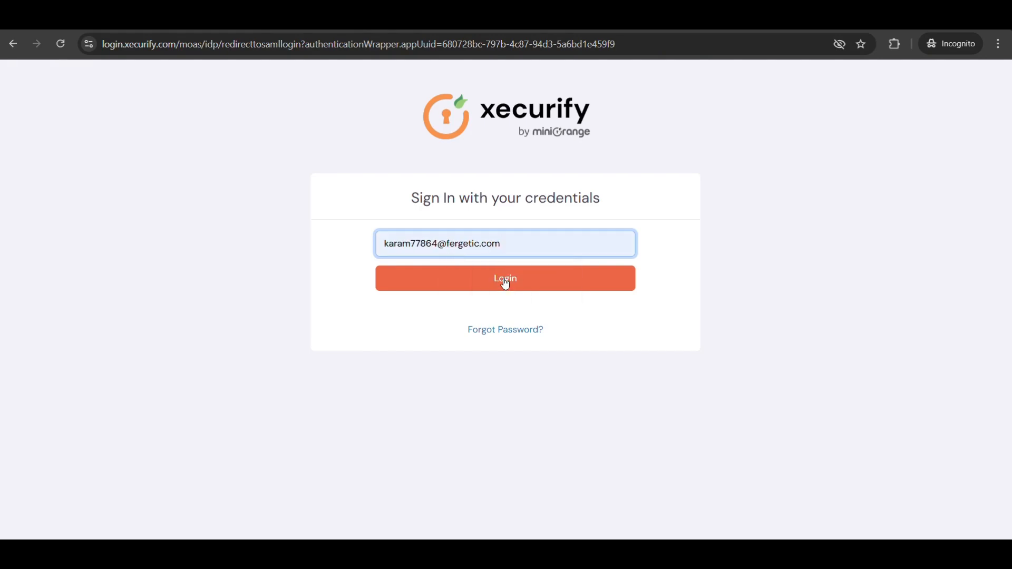
{"action": "left_click", "coordinate": [473, 277]}
{"action": "key", "text": "ctrl+v"}
{"action": "left_click", "coordinate": [499, 327]}
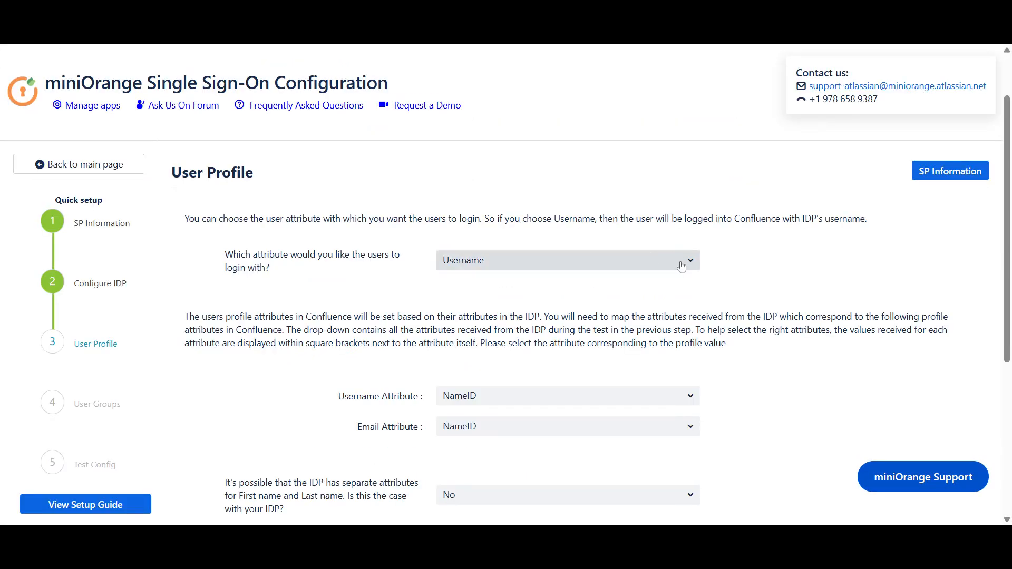
Step: In the User Profile settings, specify Yes for the IDP having separate attributes for first name and last name
{"action": "scroll", "coordinate": [682, 267], "scroll_direction": "down", "scroll_amount": 1}
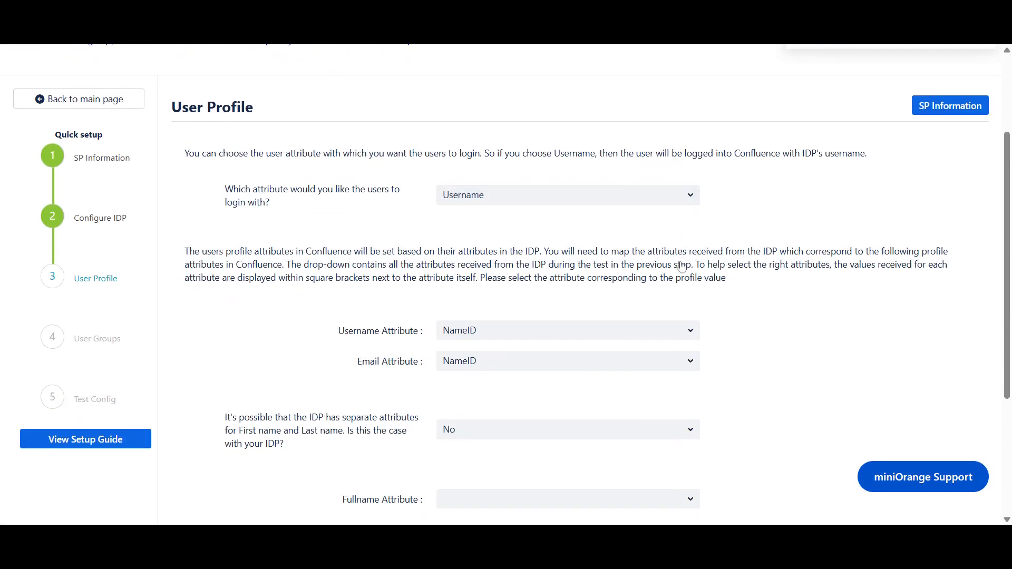
{"action": "scroll", "coordinate": [683, 267], "scroll_direction": "down", "scroll_amount": 3}
{"action": "left_click", "coordinate": [665, 286]}
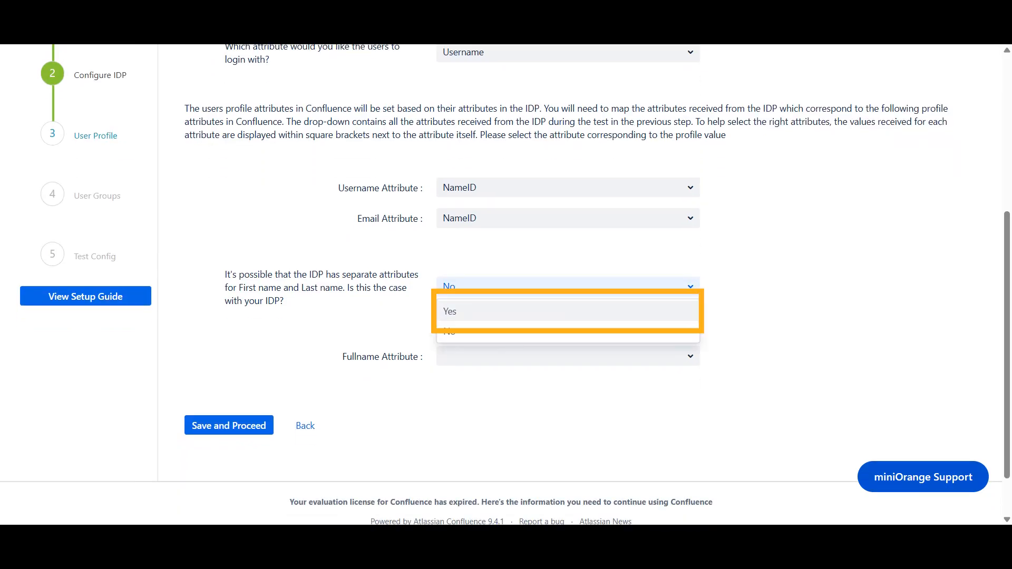
{"action": "left_click", "coordinate": [474, 311]}
Step: Map the First name Attribute to FirstName and the Last name Attribute to LastName
{"action": "left_click", "coordinate": [546, 371]}
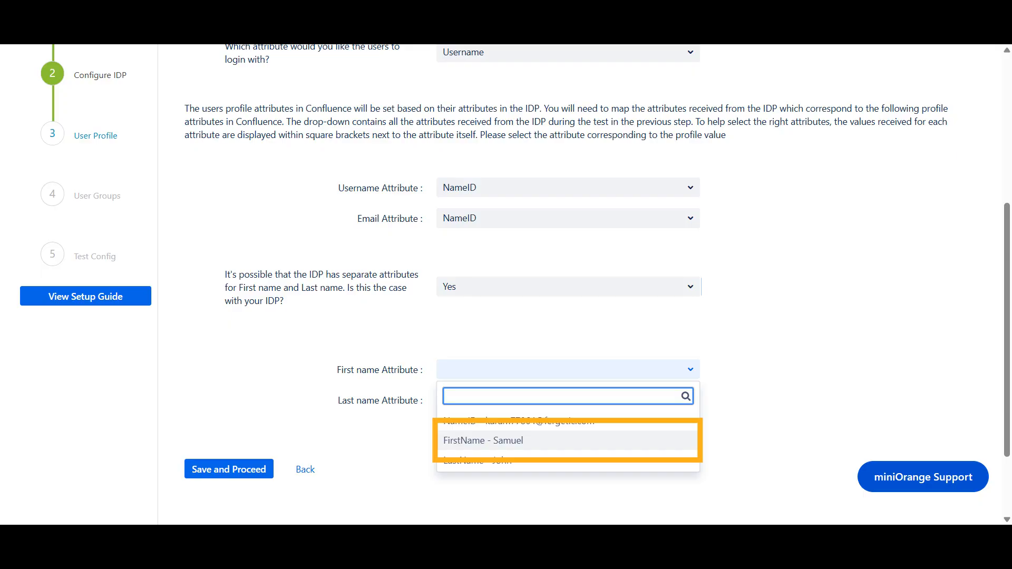
{"action": "left_click", "coordinate": [548, 441]}
{"action": "left_click", "coordinate": [560, 402]}
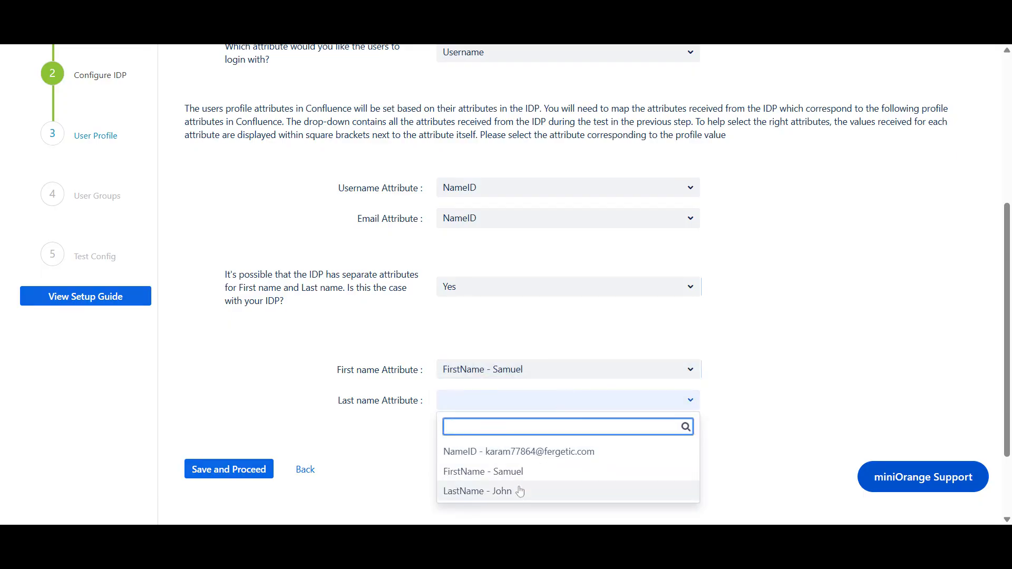
{"action": "left_click", "coordinate": [477, 491]}
{"action": "scroll", "coordinate": [278, 434], "scroll_direction": "down", "scroll_amount": 1}
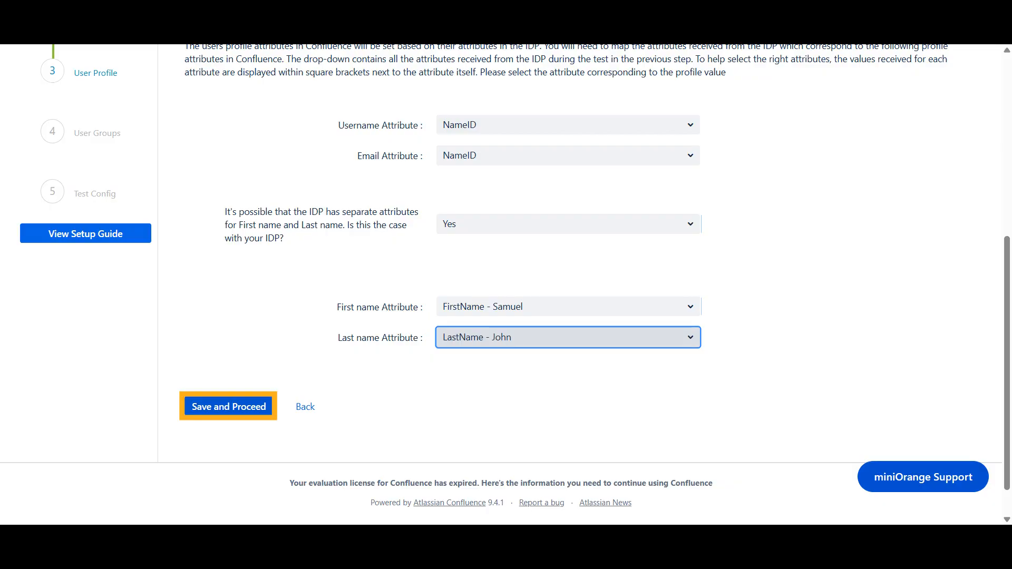
Step: Save the user profile mapping and complete the quick setup, keeping confluence-users as the default group for New Users
{"action": "left_click", "coordinate": [228, 406]}
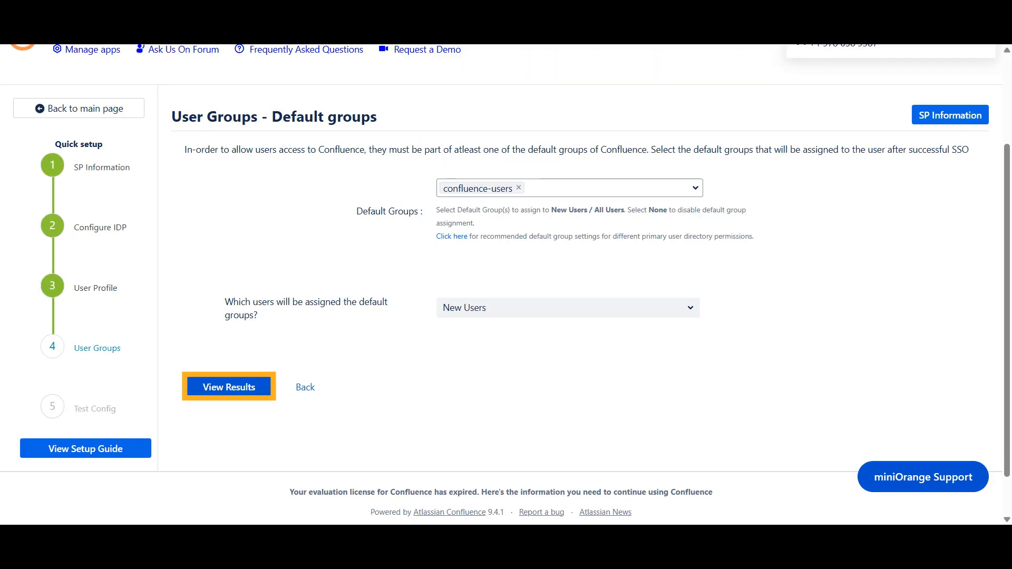
{"action": "left_click", "coordinate": [229, 387]}
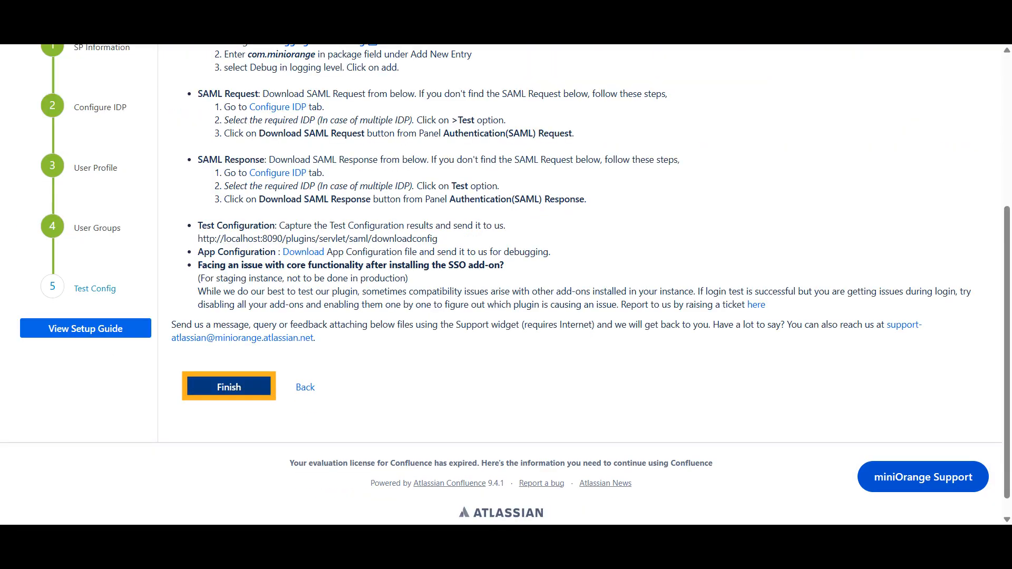
{"action": "left_click", "coordinate": [228, 387]}
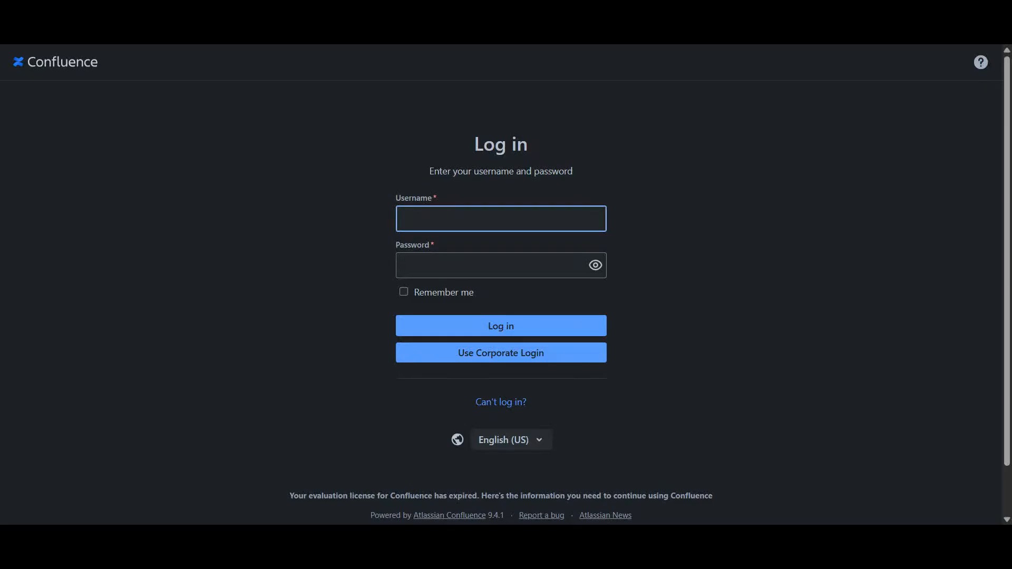
Step: From the Confluence login page, start single sign-on with the corporate login and authenticate in Xecurify with the account's e-mail and password
{"action": "left_click", "coordinate": [516, 358]}
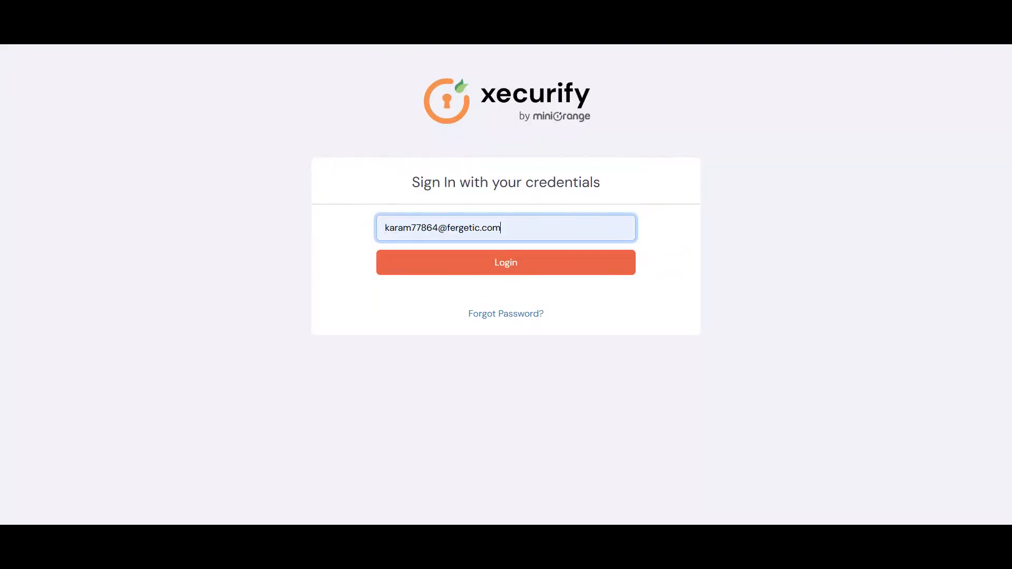
{"action": "left_click", "coordinate": [527, 273]}
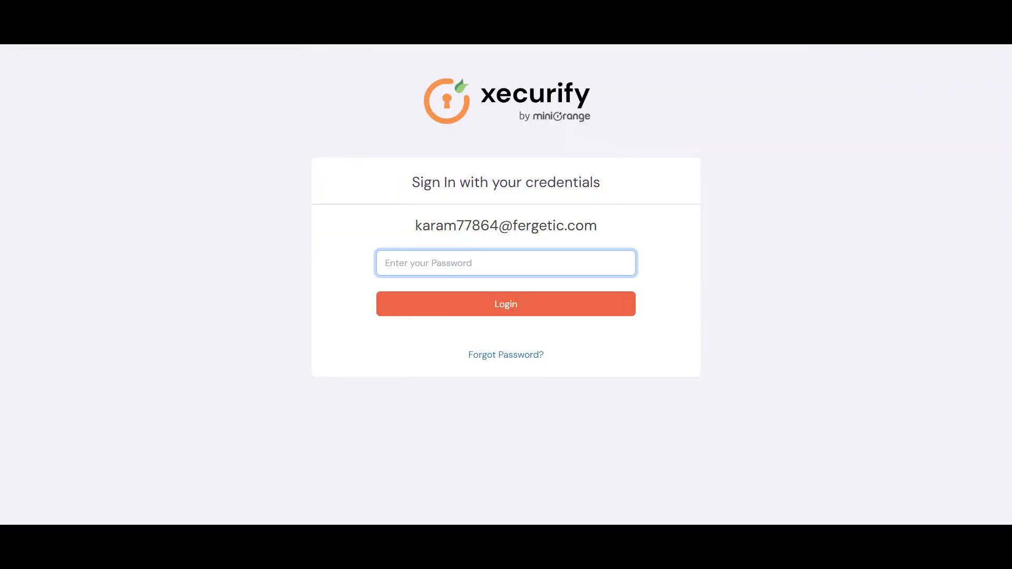
{"action": "left_click", "coordinate": [490, 269]}
{"action": "key", "text": "ctrl+v"}
{"action": "left_click", "coordinate": [544, 308]}
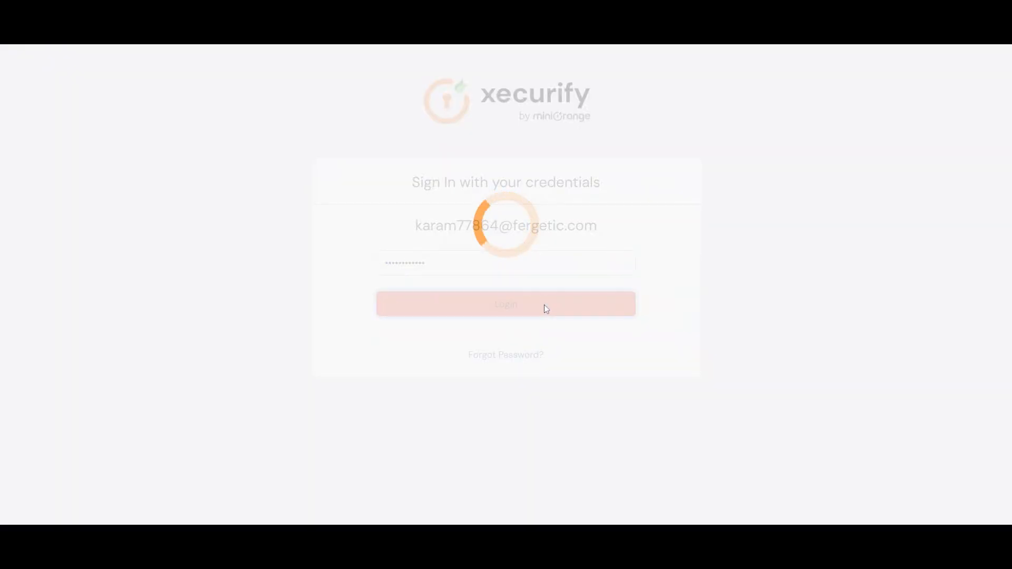